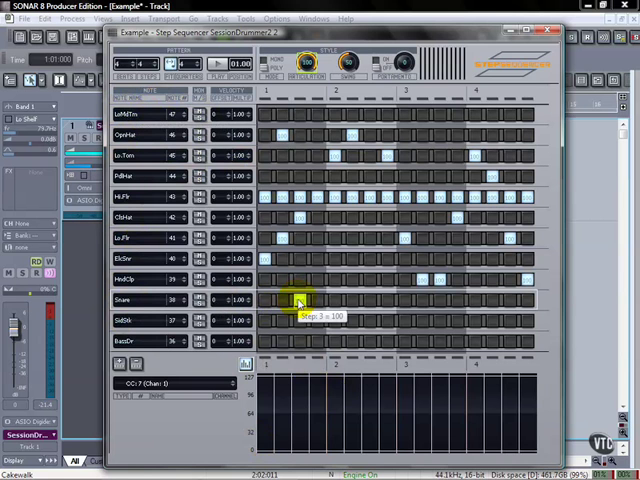
Step: Turn on snare hits at steps 3, 6 and 7 in the Snare row
{"action": "left_click", "coordinate": [300, 303]}
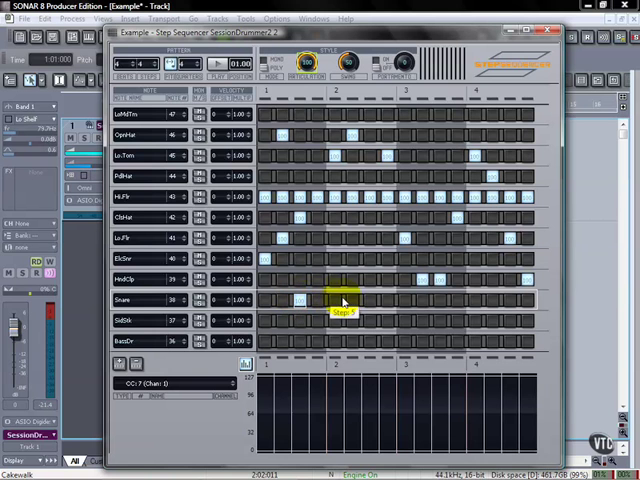
{"action": "left_click", "coordinate": [352, 301]}
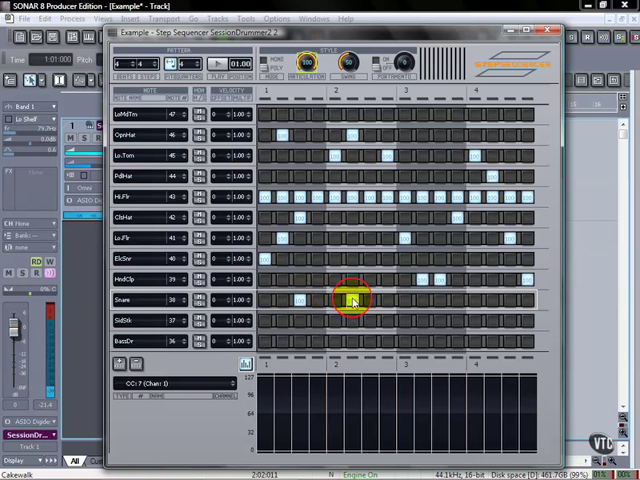
{"action": "left_click", "coordinate": [375, 301]}
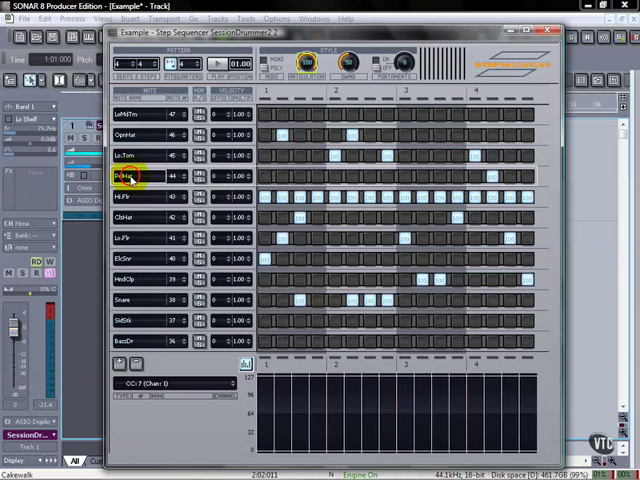
{"action": "double_click", "coordinate": [127, 177]}
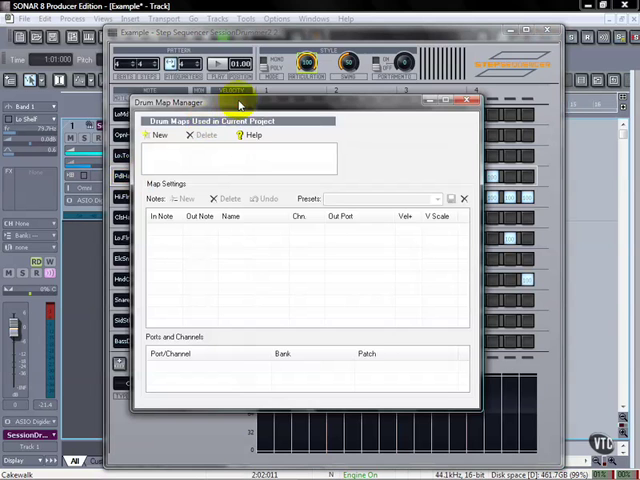
{"action": "left_click_drag", "start_coordinate": [240, 103], "coordinate": [248, 76]}
{"action": "left_click", "coordinate": [167, 107]}
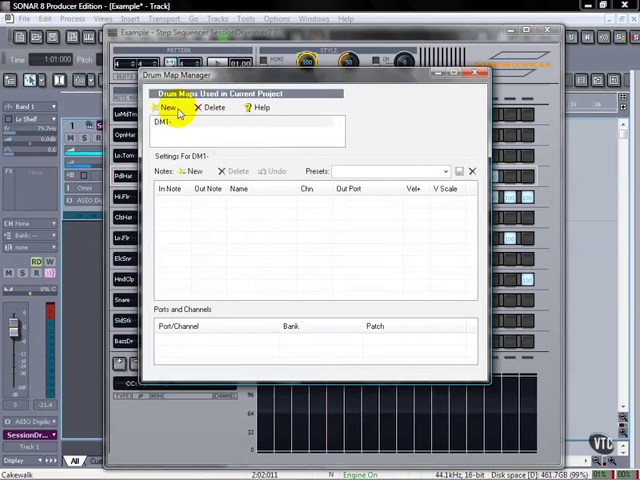
{"action": "left_click", "coordinate": [192, 171]}
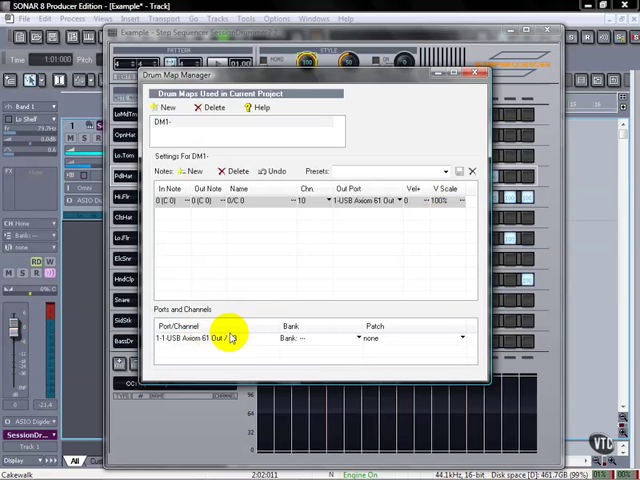
{"action": "left_click", "coordinate": [214, 108]}
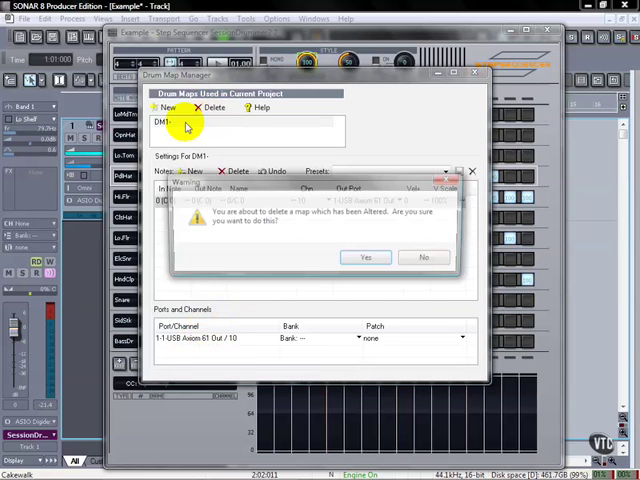
{"action": "left_click", "coordinate": [368, 260]}
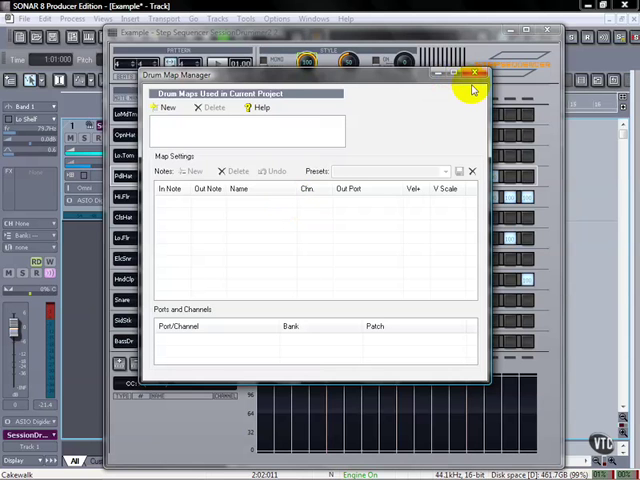
{"action": "left_click", "coordinate": [476, 76]}
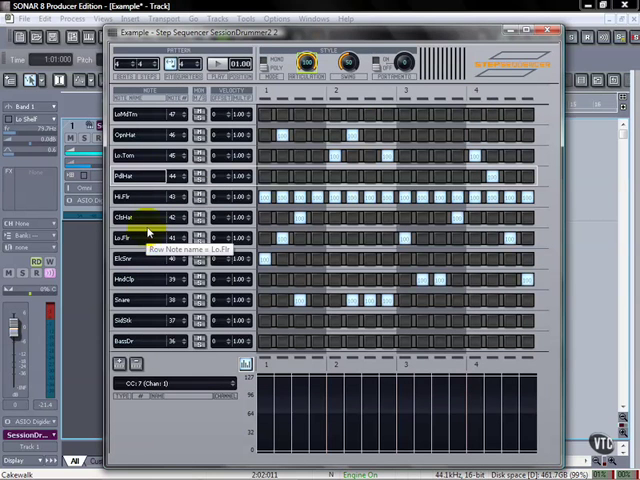
{"action": "double_click", "coordinate": [174, 114]}
{"action": "key", "text": "Return"}
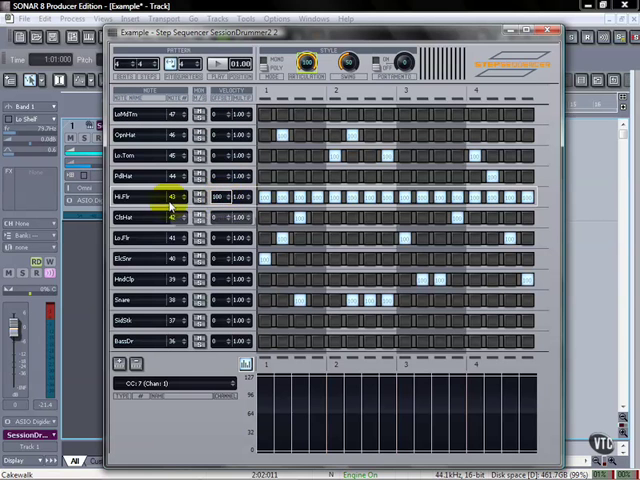
{"action": "key", "text": "space"}
{"action": "key", "text": "space"}
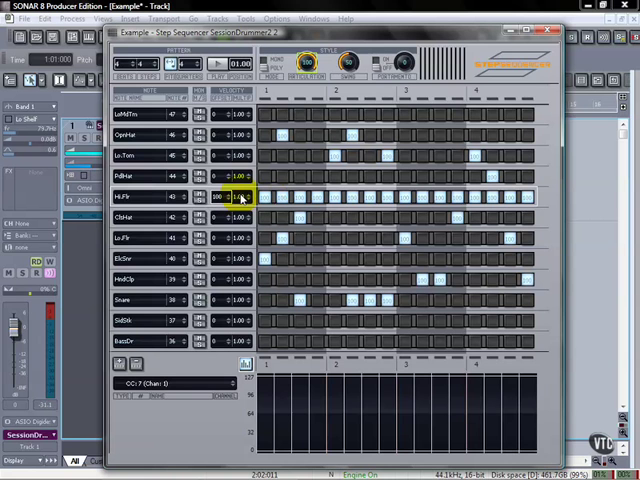
{"action": "left_click", "coordinate": [246, 366]}
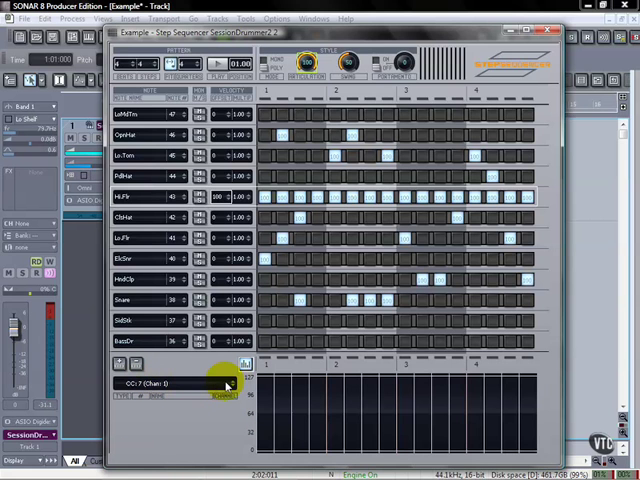
Step: Define a new controller type so the lane controls CC 11 on channel 1
{"action": "left_click", "coordinate": [229, 384]}
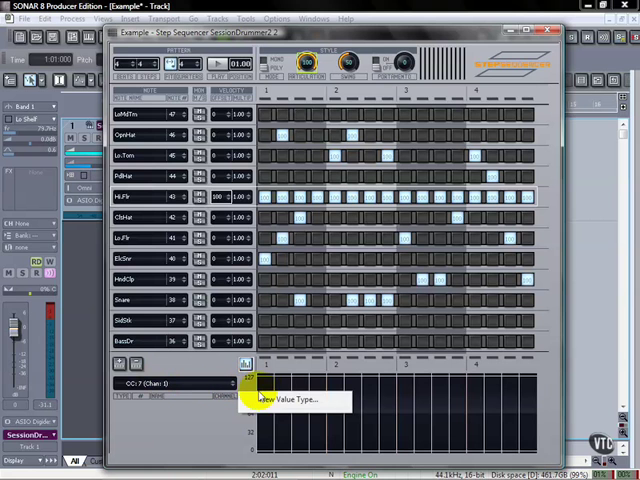
{"action": "left_click", "coordinate": [293, 404]}
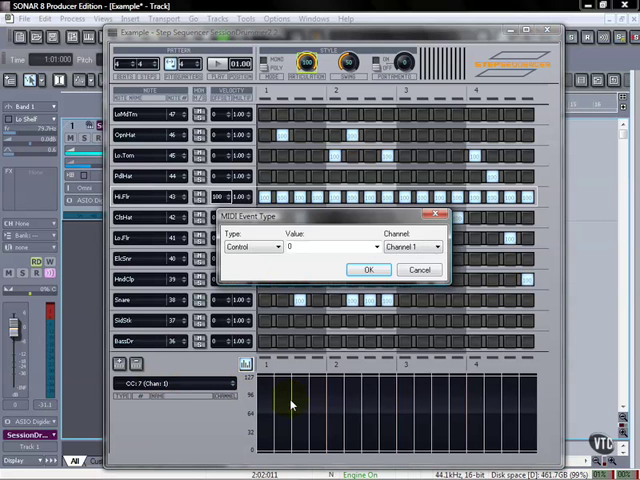
{"action": "double_click", "coordinate": [290, 247]}
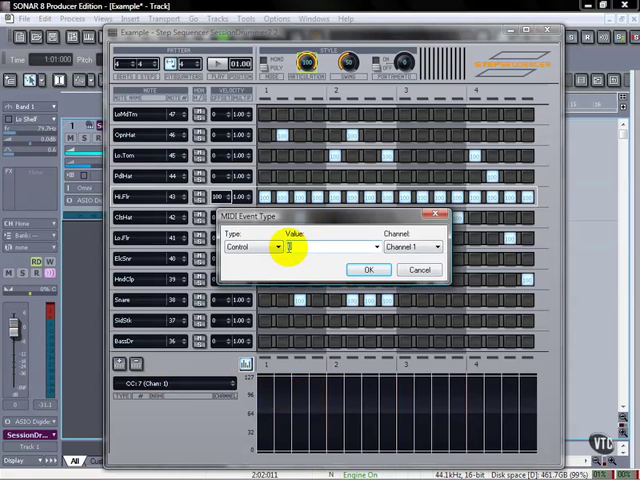
{"action": "type", "text": "11"}
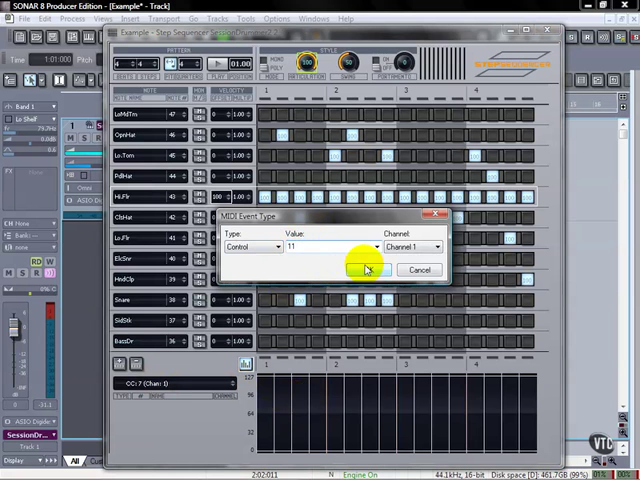
{"action": "left_click", "coordinate": [367, 270]}
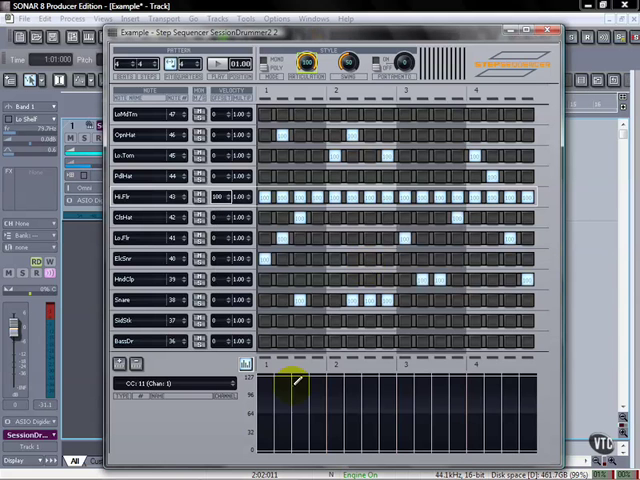
Step: Draw a swelling expression curve across the pattern in the CC 11 lane and audition it
{"action": "left_click_drag", "start_coordinate": [262, 405], "coordinate": [540, 383]}
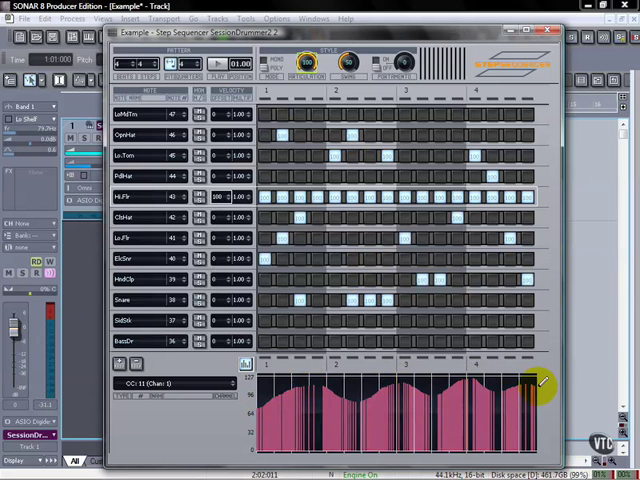
{"action": "key", "text": "space"}
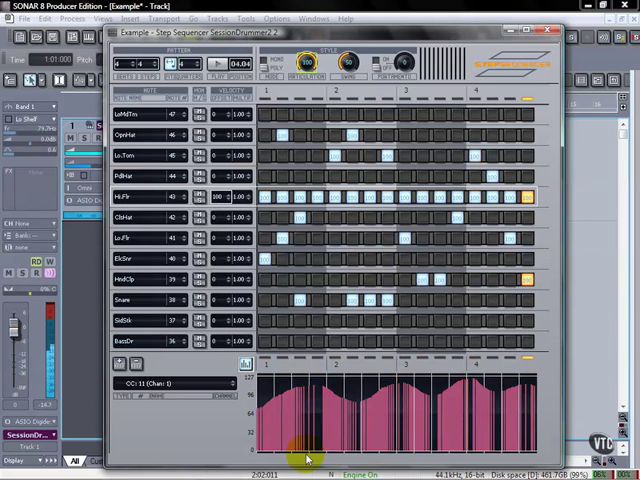
{"action": "mouse_move", "coordinate": [300, 415]}
{"action": "left_mouse_down"}
{"action": "mouse_move", "coordinate": [455, 388]}
{"action": "mouse_move", "coordinate": [495, 395]}
{"action": "left_mouse_up"}
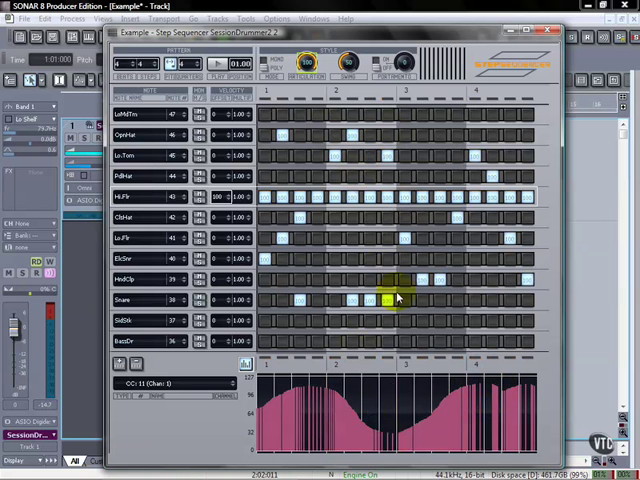
Step: Define another controller type so the lane controls CC 7 volume
{"action": "left_click", "coordinate": [184, 384]}
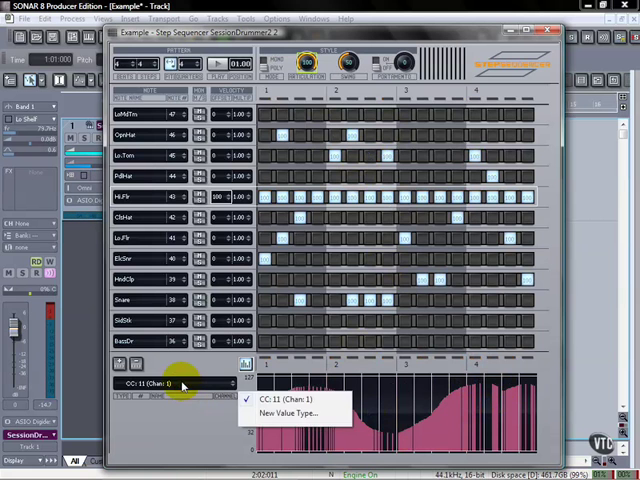
{"action": "left_click", "coordinate": [295, 413]}
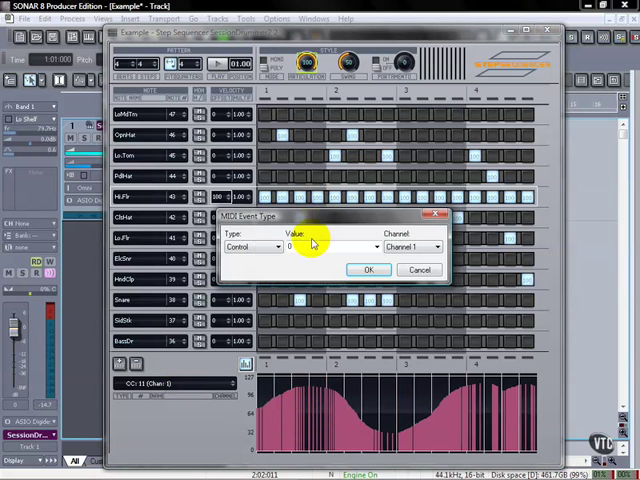
{"action": "double_click", "coordinate": [290, 246]}
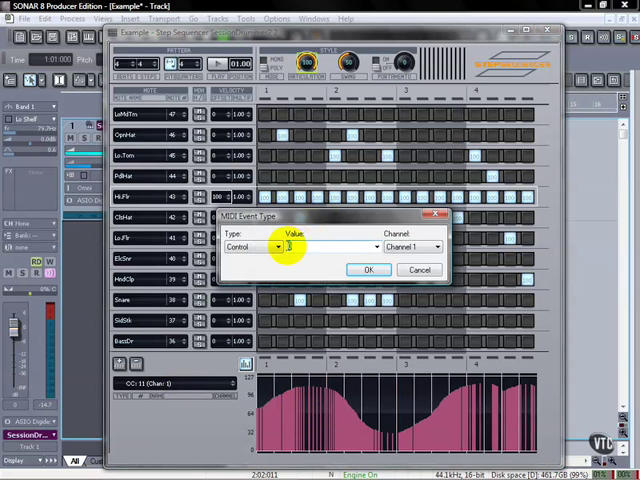
{"action": "type", "text": "7"}
{"action": "left_click", "coordinate": [367, 270]}
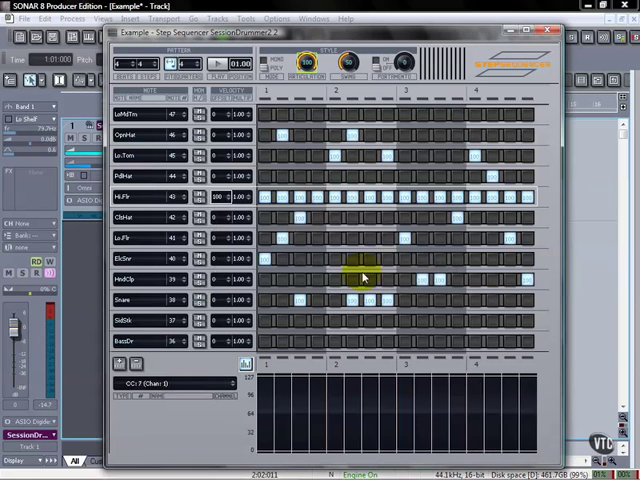
Step: Draw a volume fade falling from the pattern start to its end in the CC 7 lane
{"action": "left_click_drag", "start_coordinate": [262, 400], "coordinate": [338, 410]}
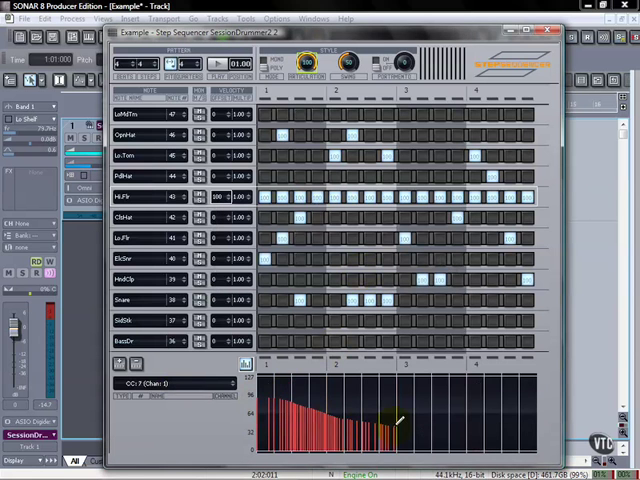
{"action": "left_click_drag", "start_coordinate": [420, 425], "coordinate": [528, 430]}
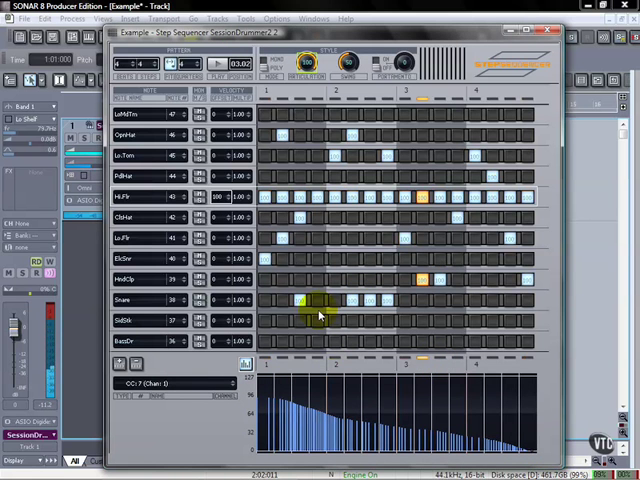
Step: Switch the lane between CC 7 and CC 11, ending on the CC 11 expression curve
{"action": "left_click", "coordinate": [180, 384]}
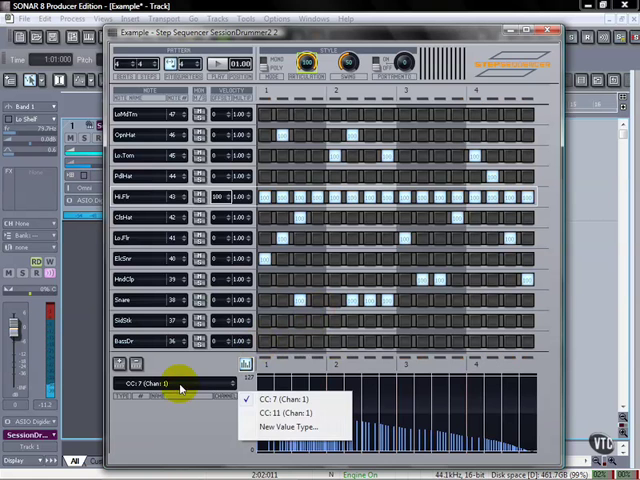
{"action": "left_click", "coordinate": [262, 412]}
{"action": "left_click", "coordinate": [186, 384]}
{"action": "left_click", "coordinate": [270, 401]}
{"action": "left_click", "coordinate": [190, 384]}
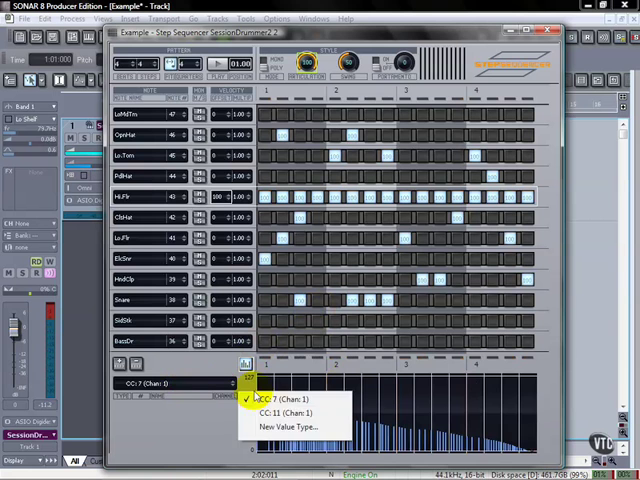
{"action": "left_click", "coordinate": [285, 413]}
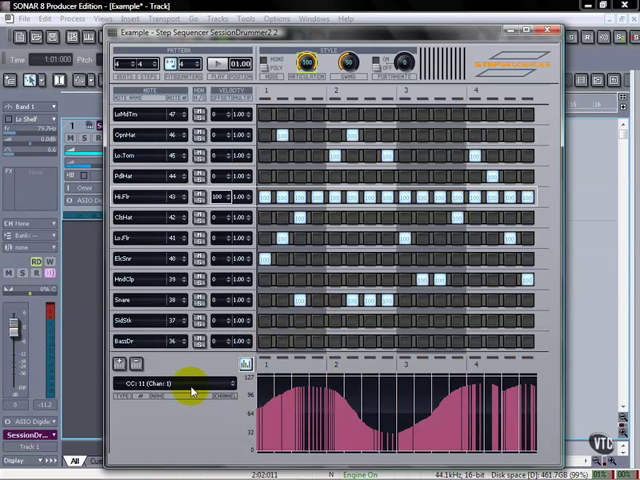